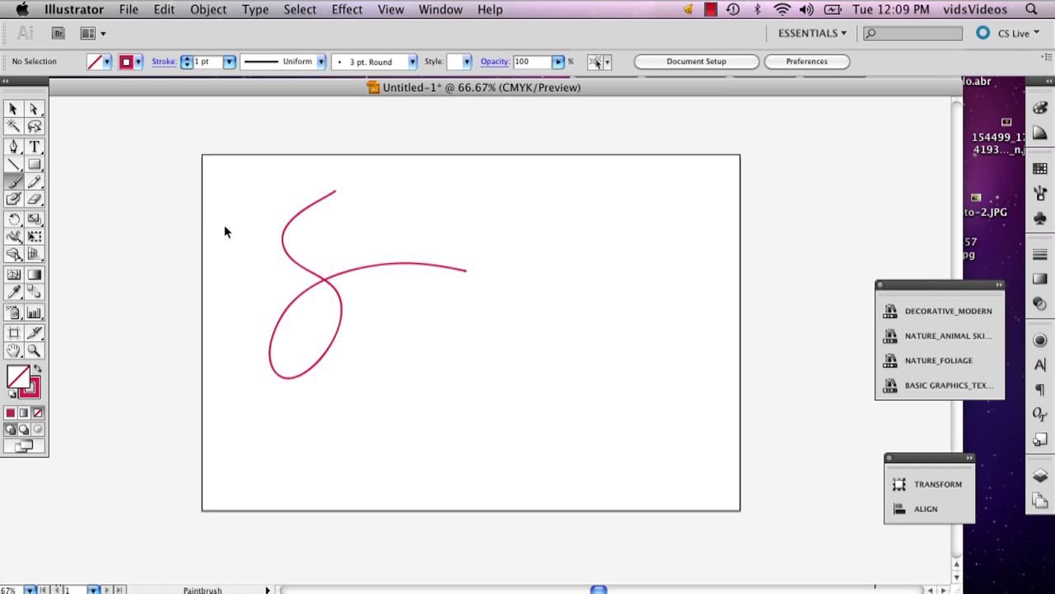
Undo the trial pink paintbrush squiggle to leave the artboard blank.
key(super+z)
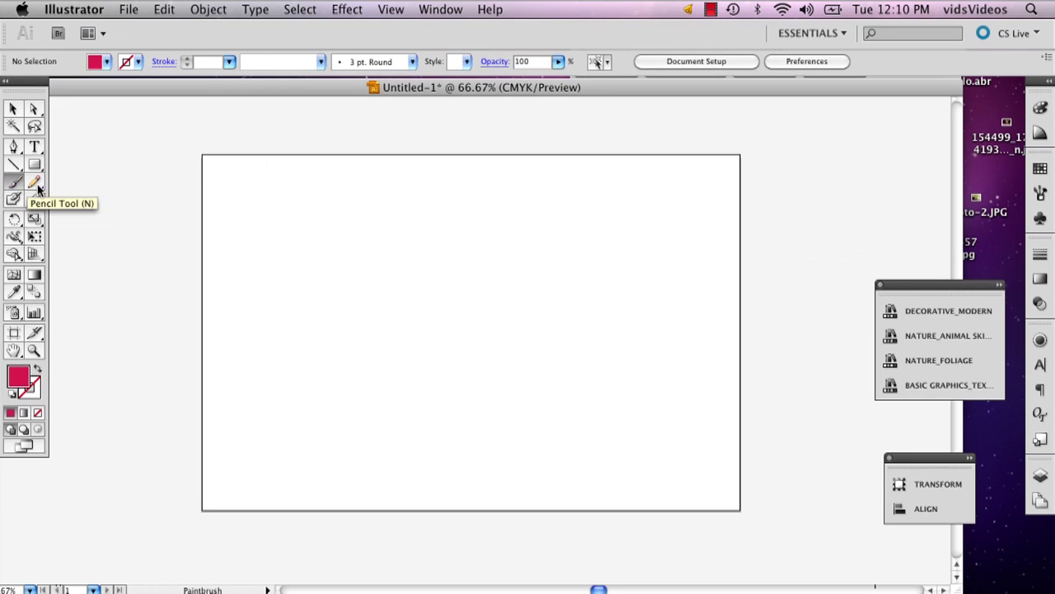
Paint a pink freehand heart on the artboard, undoing the failed attempts.
mouse_move(354, 196)
mouse_down()
mouse_move(398, 334)
mouse_move(472, 229)
mouse_move(582, 263)
mouse_up()
key(ctrl+z)
mouse_move(379, 285)
mouse_down()
mouse_move(461, 235)
mouse_move(399, 412)
mouse_move(321, 292)
mouse_move(382, 289)
mouse_move(430, 224)
mouse_move(387, 331)
mouse_move(359, 285)
mouse_move(367, 240)
mouse_move(396, 261)
mouse_up()
key(ctrl+z)
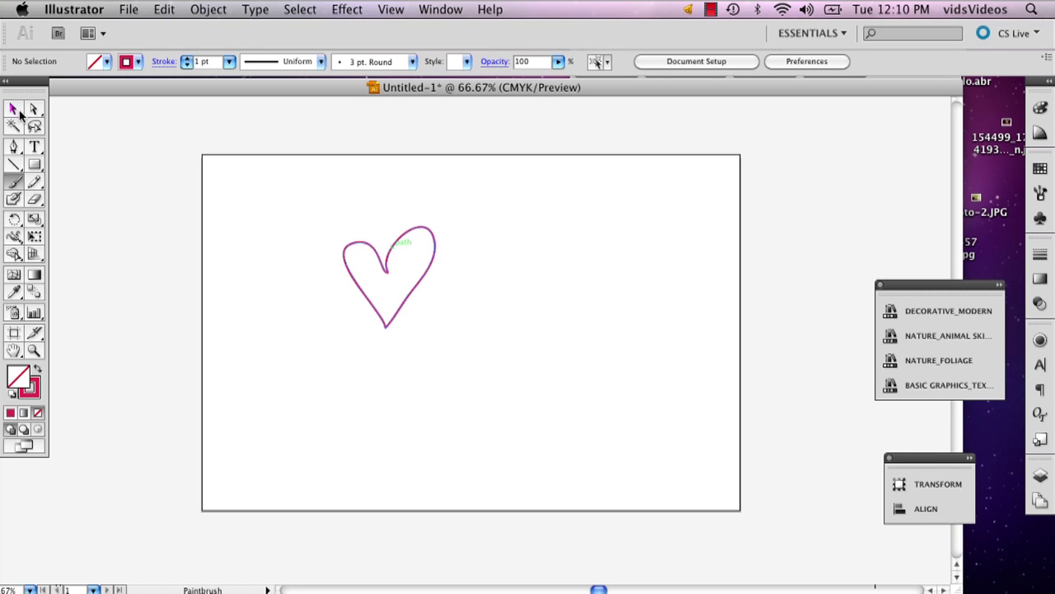
click(13, 108)
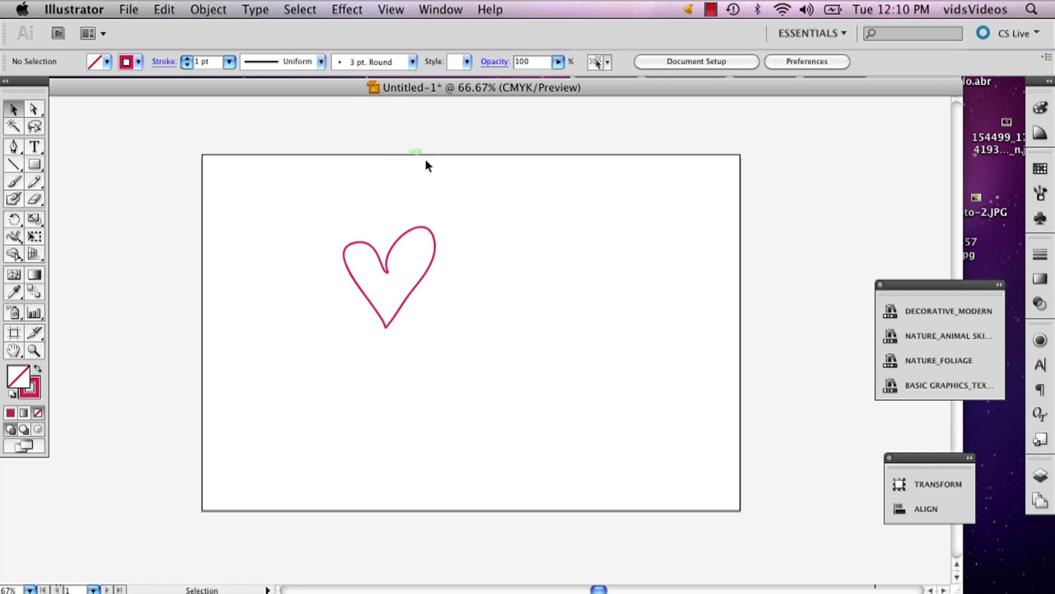
Paint a long wavy pink line to the right of the heart.
key(b)
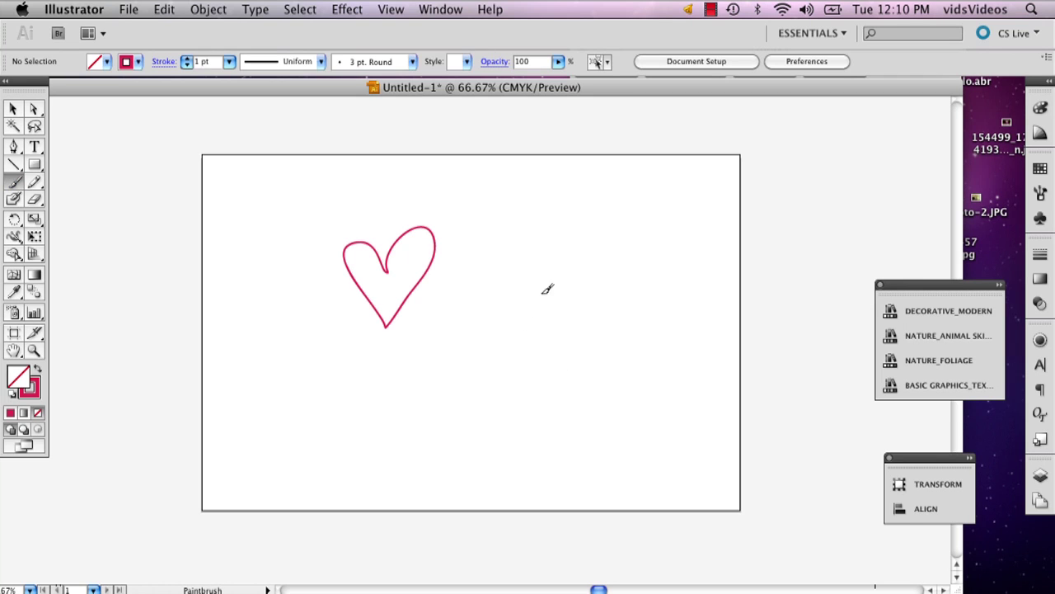
mouse_move(572, 206)
mouse_down()
mouse_move(522, 270)
mouse_move(643, 309)
mouse_move(682, 232)
mouse_move(723, 226)
mouse_up()
key(super+z)
mouse_move(573, 197)
mouse_down()
mouse_move(565, 287)
mouse_move(534, 415)
mouse_move(650, 371)
mouse_move(693, 402)
mouse_up()
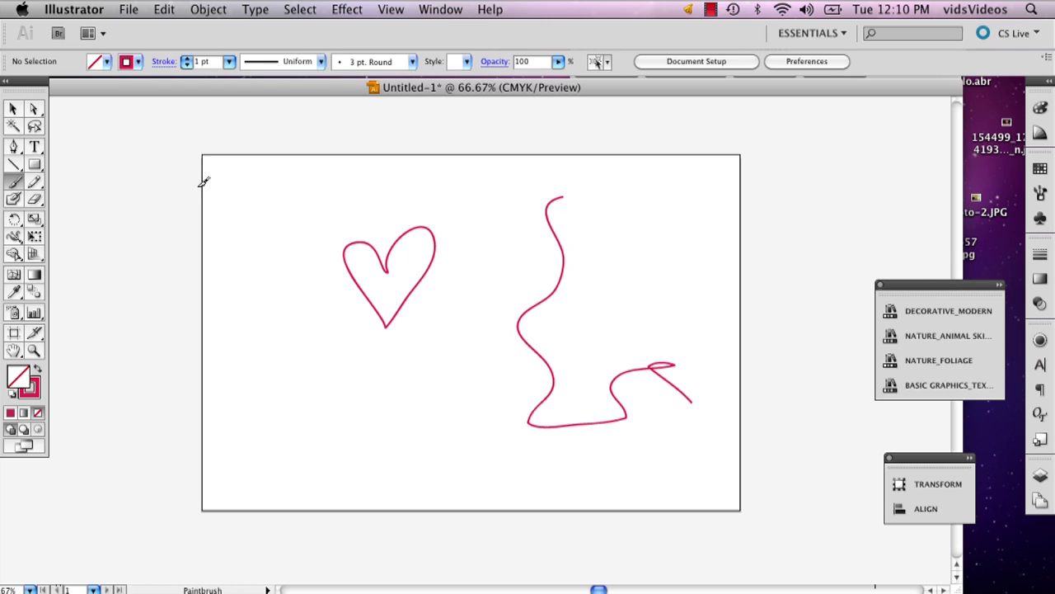
click(18, 113)
Select the heart, browse the width profile list, and zoom the view to 100%.
click(552, 289)
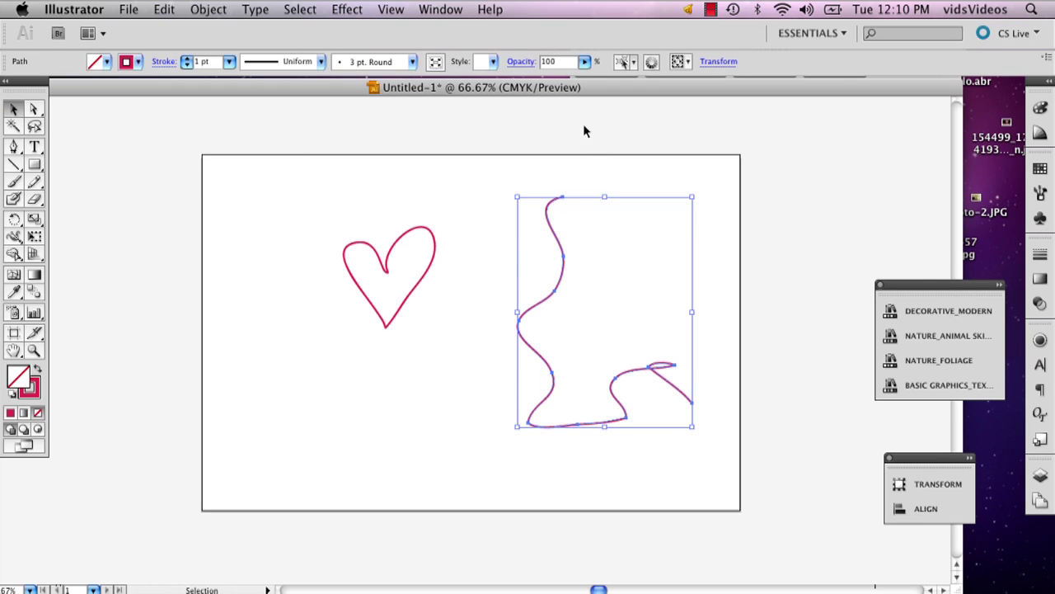
click(392, 257)
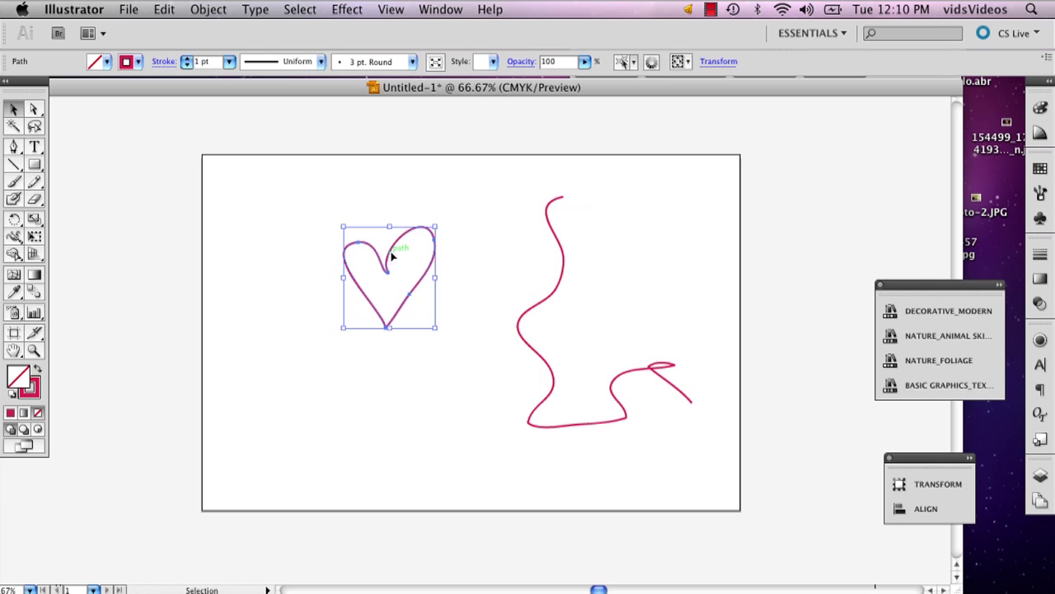
click(322, 63)
mouse_move(320, 92)
mouse_down()
mouse_move(317, 140)
mouse_move(320, 81)
mouse_up()
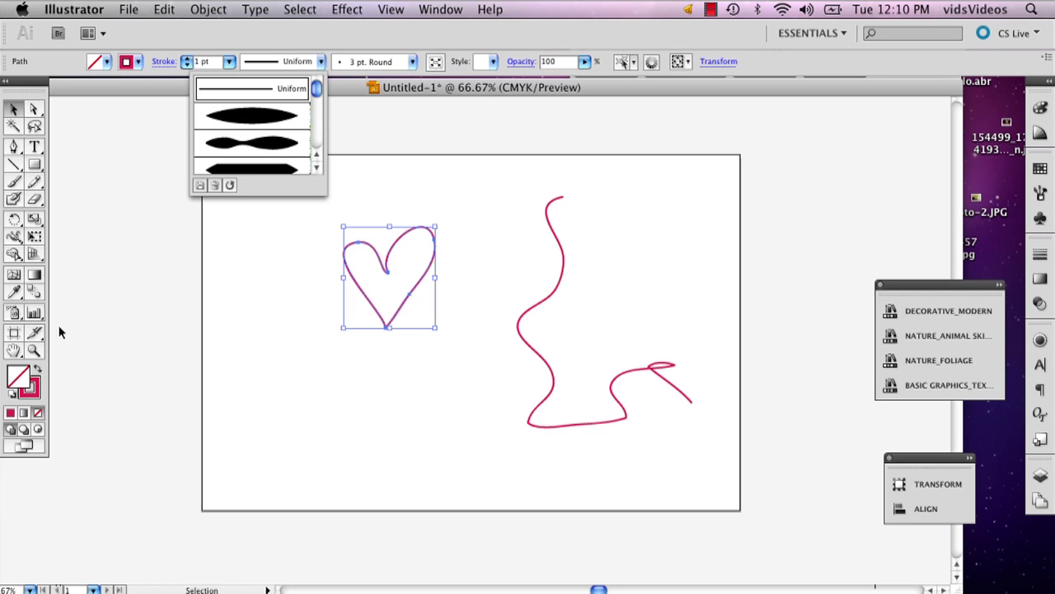
key(Escape)
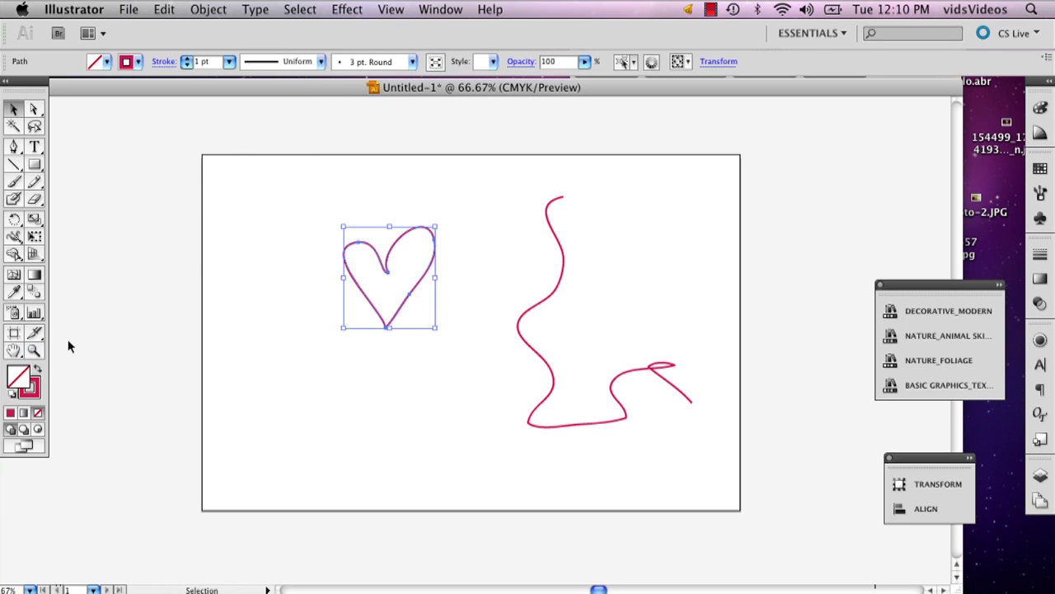
key(super+equal)
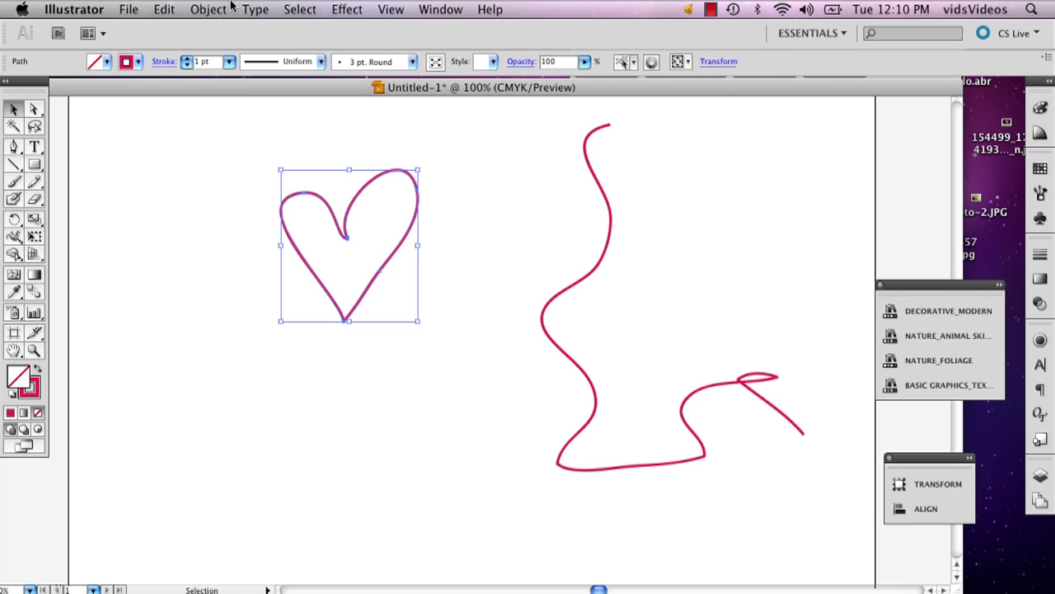
Set the heart's stroke weight to 5 pt.
click(229, 62)
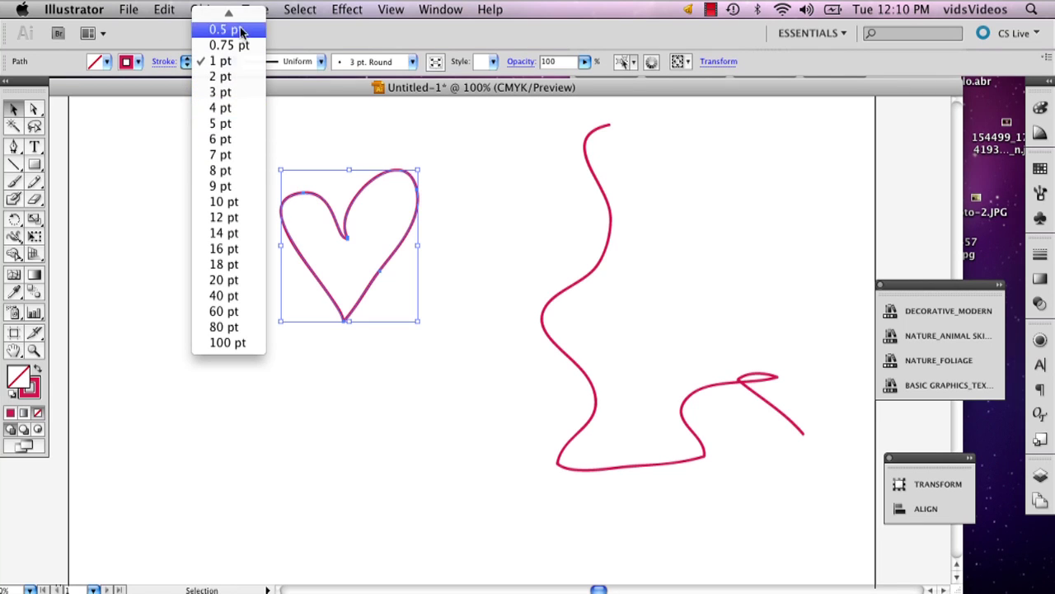
key(Escape)
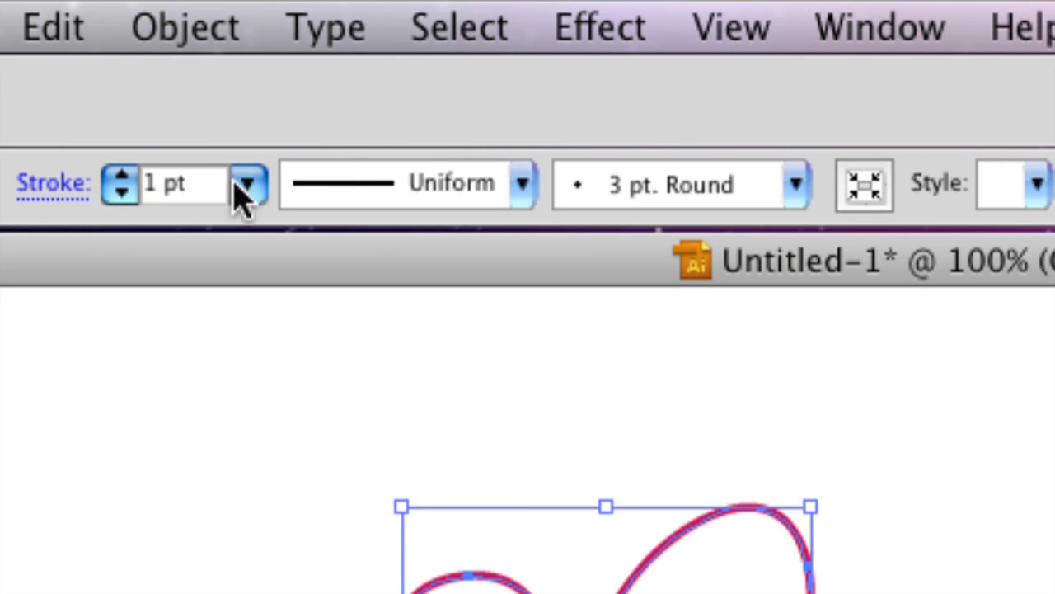
click(229, 63)
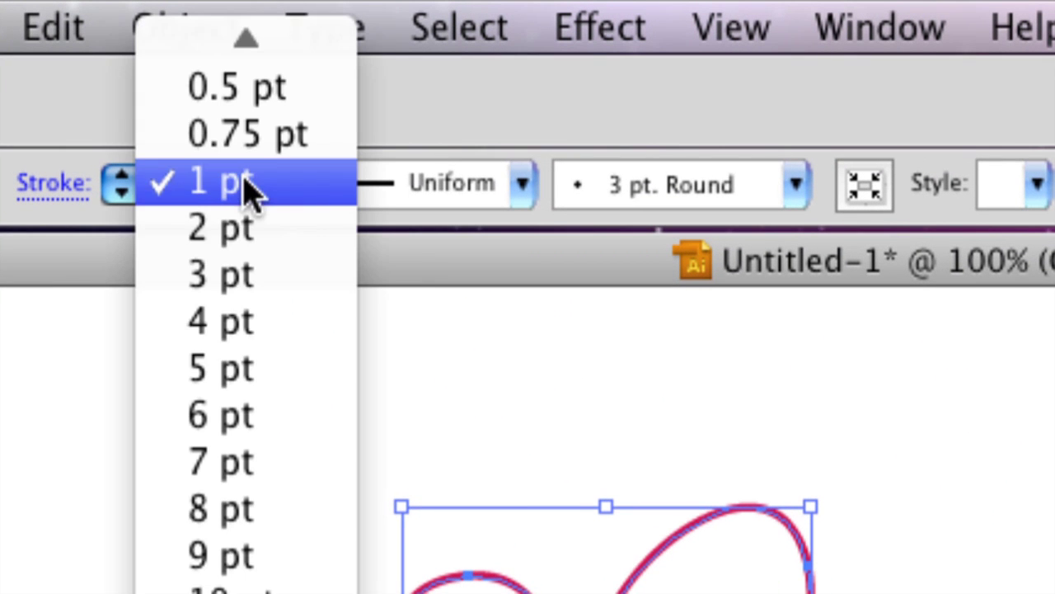
click(259, 365)
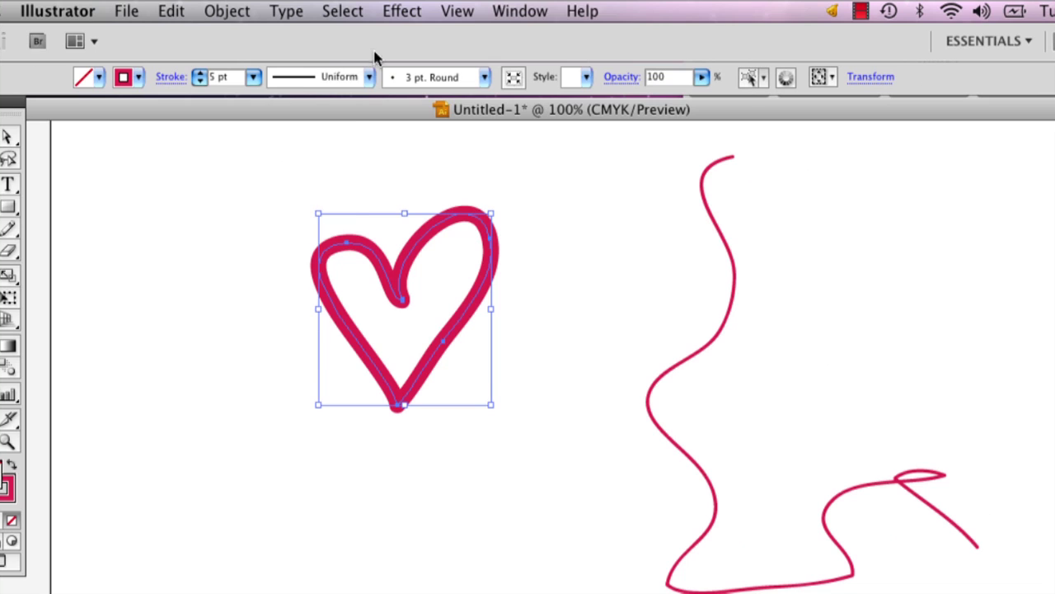
Give the heart's stroke the elliptical variable width profile.
click(368, 77)
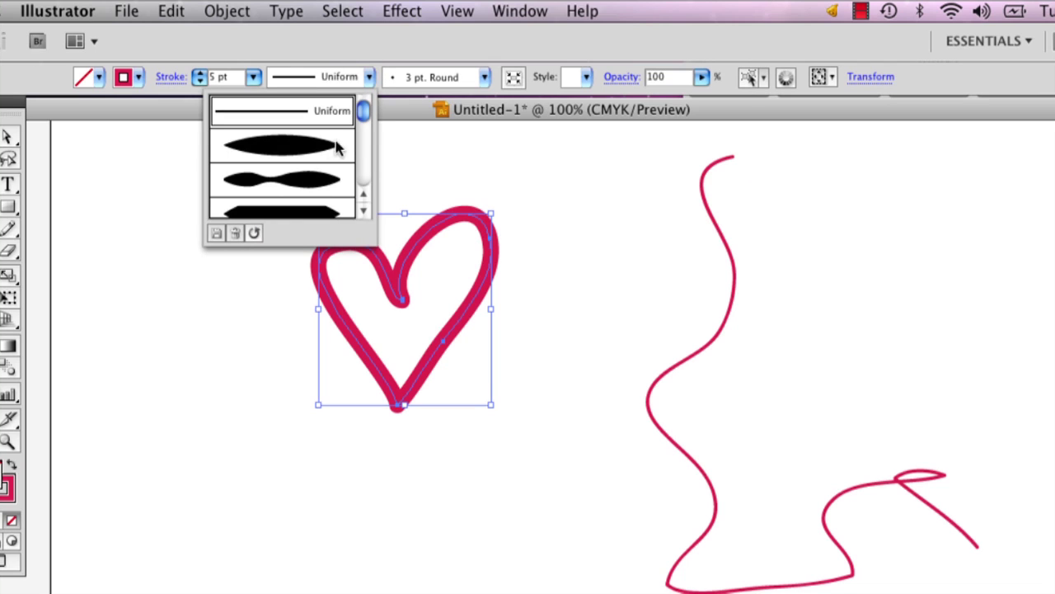
click(322, 156)
click(368, 77)
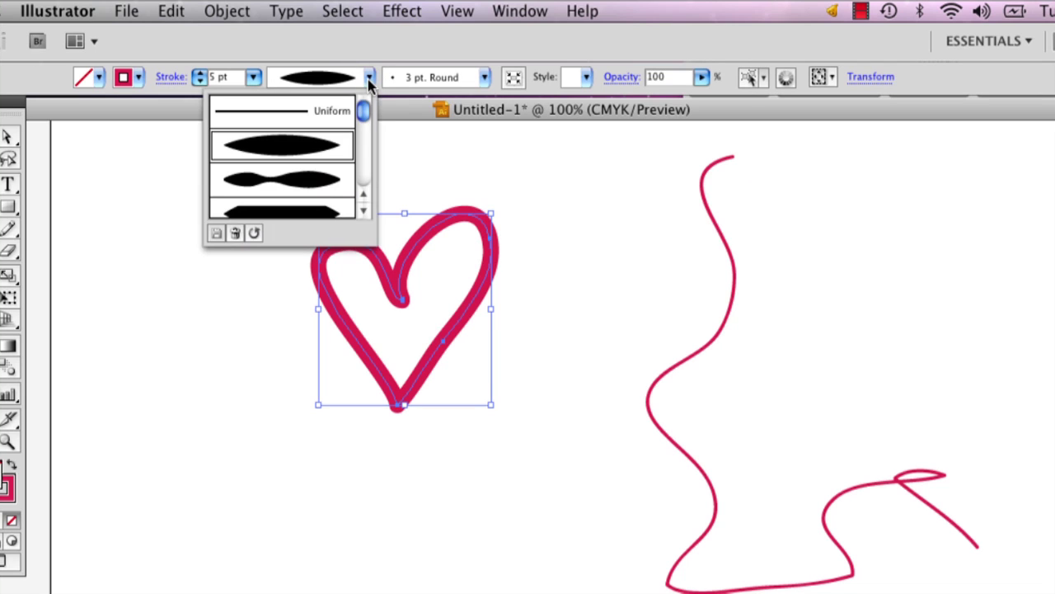
click(485, 76)
Try Oval, Flat and Round brushes on the heart, settling on 2 pt. Oval.
click(485, 76)
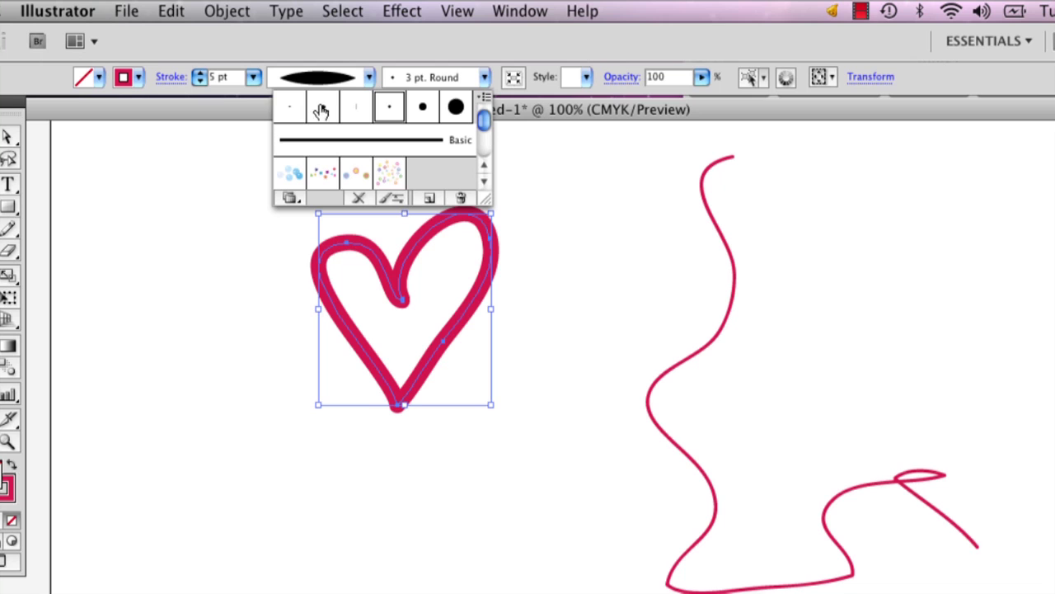
click(290, 110)
click(487, 77)
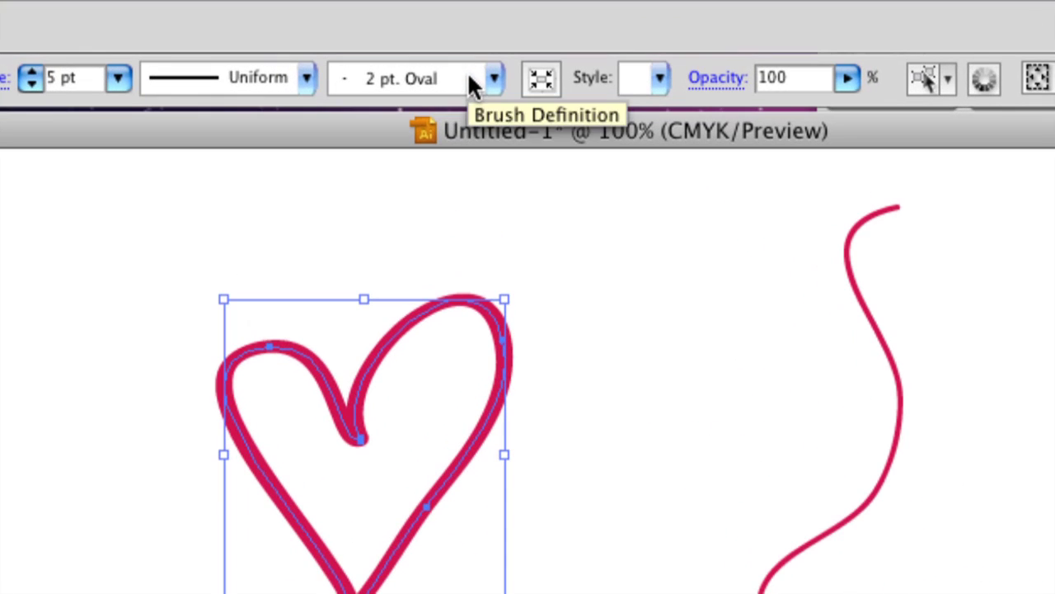
click(489, 79)
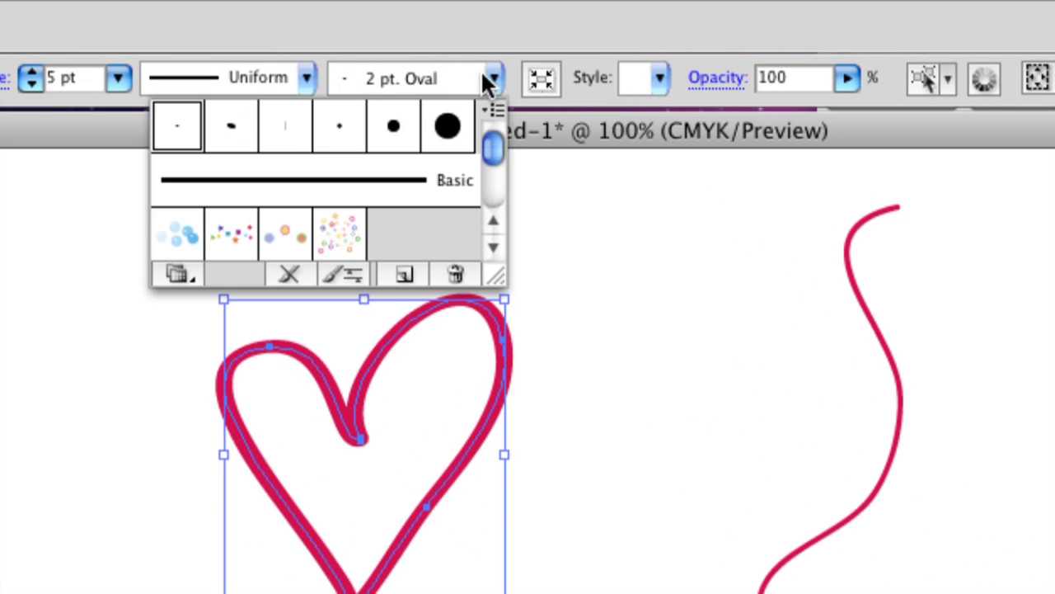
click(234, 130)
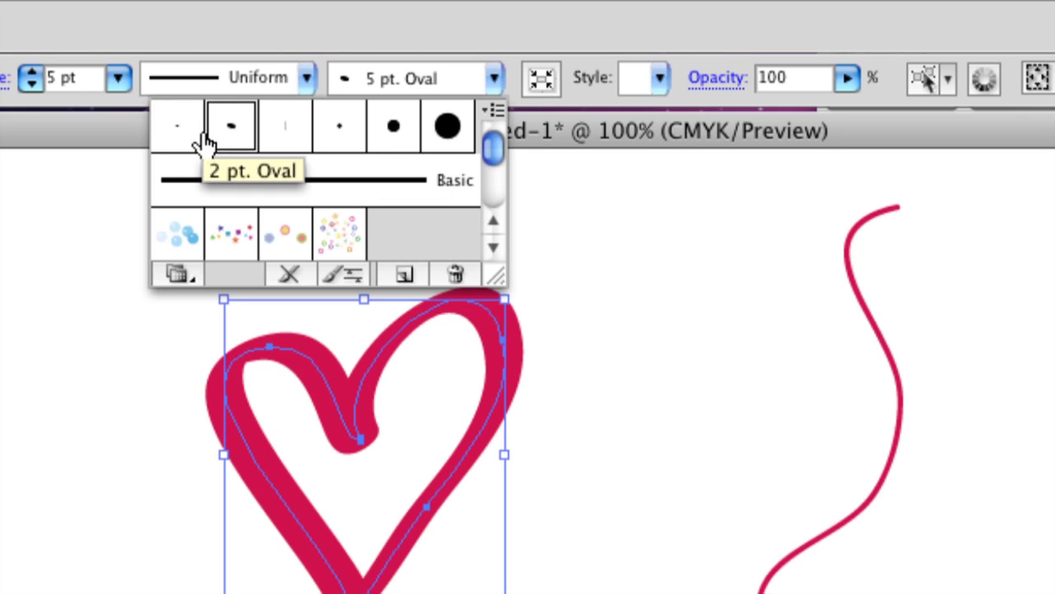
click(287, 140)
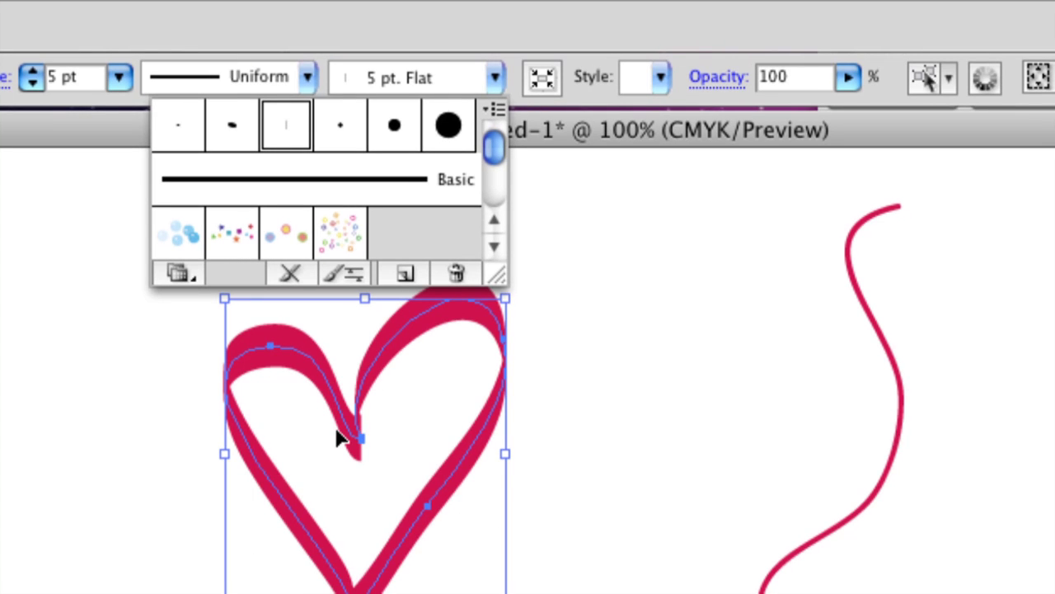
click(387, 130)
click(360, 130)
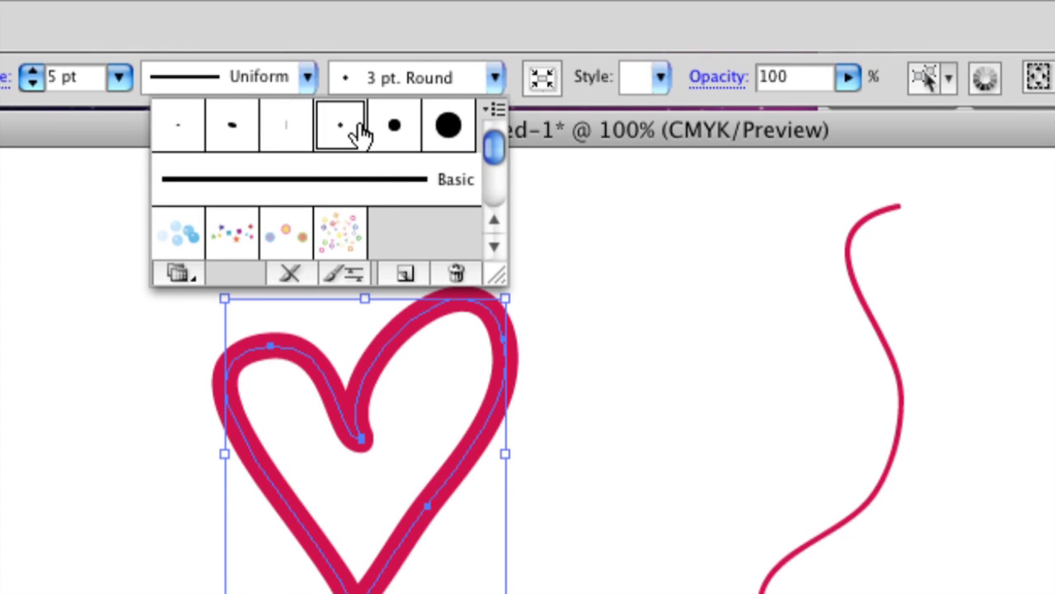
click(227, 132)
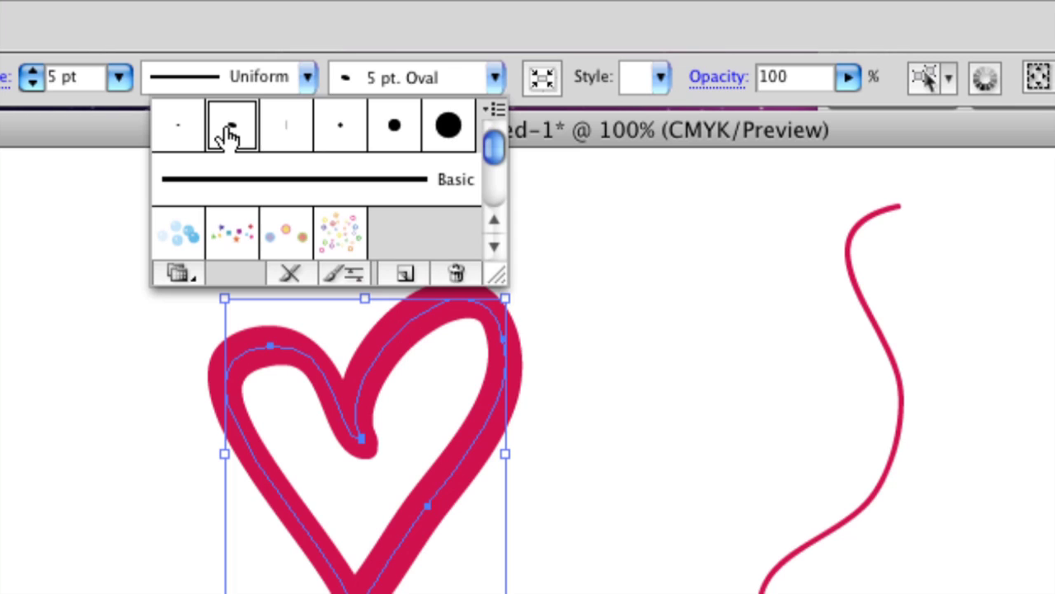
click(189, 138)
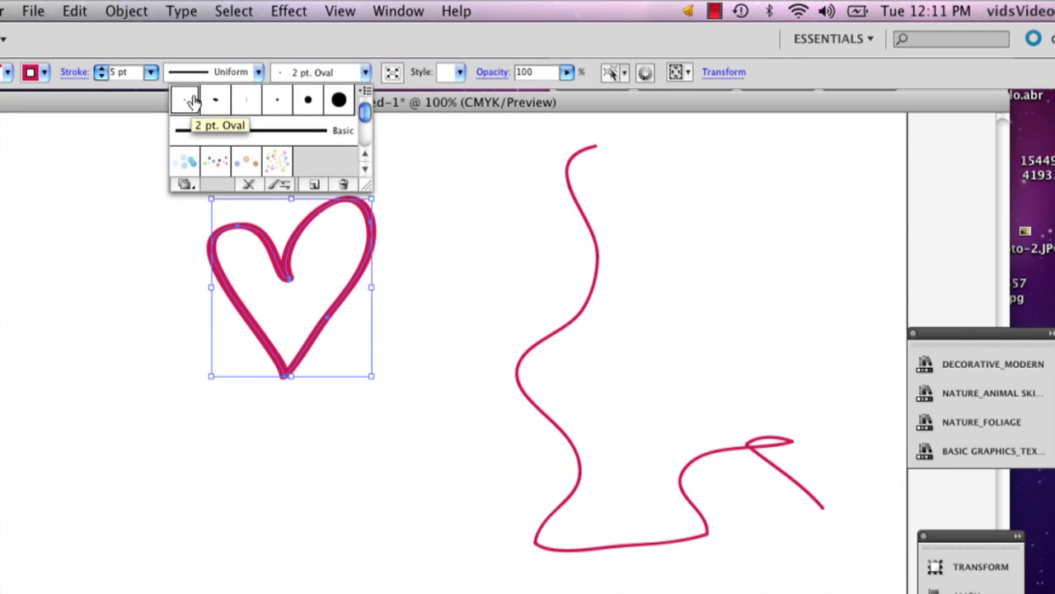
click(260, 72)
Try the symmetric oval width profile on the heart, then switch to the double-bulge profile.
click(258, 72)
click(207, 134)
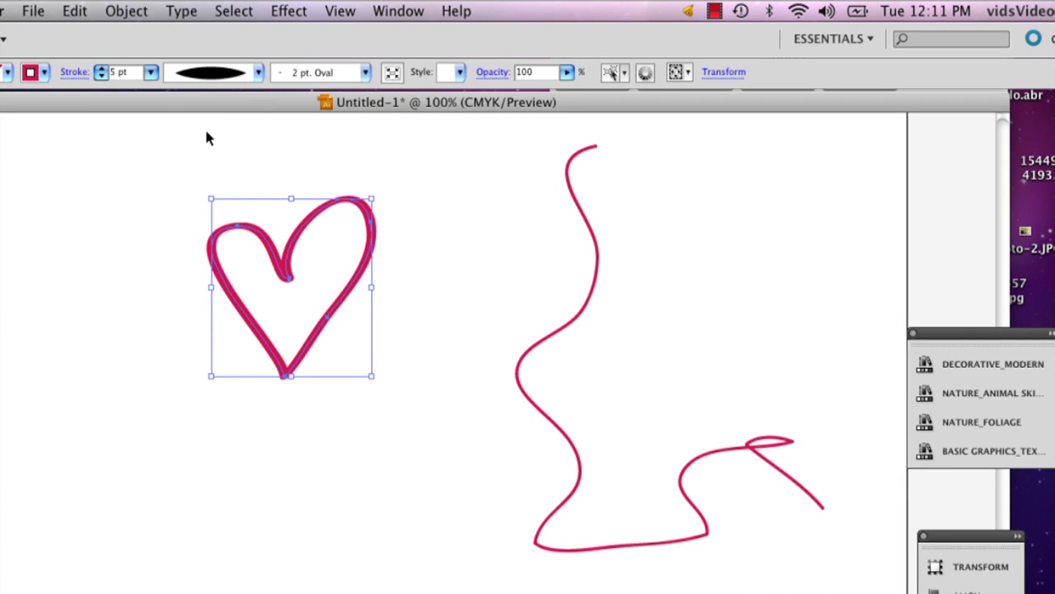
click(258, 71)
click(183, 185)
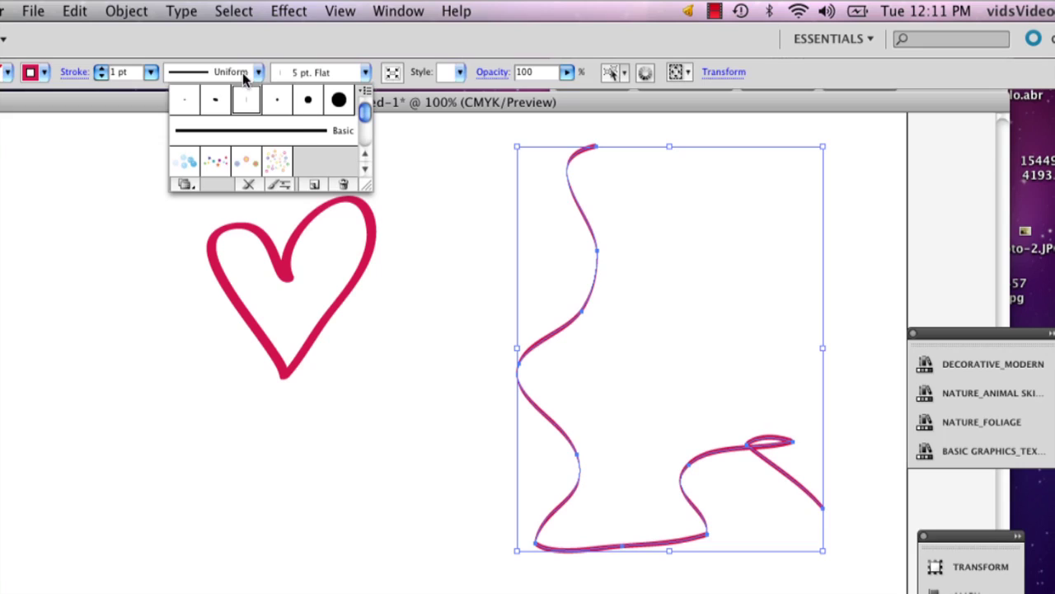
Give the wavy line the 2 pt. Oval brush with an elliptical width profile, then reselect it.
click(192, 105)
click(252, 73)
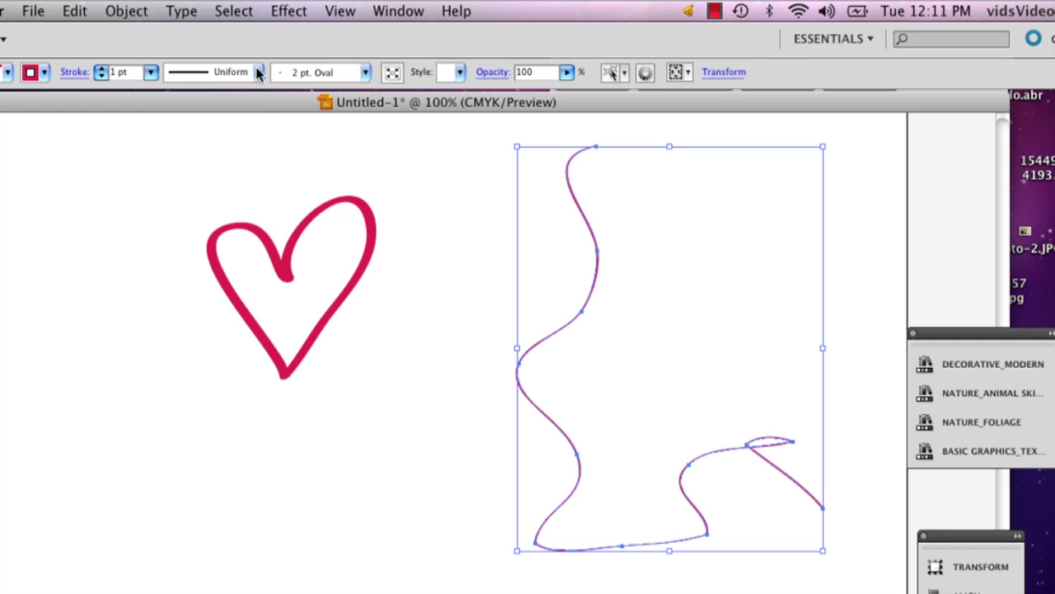
click(256, 74)
click(189, 152)
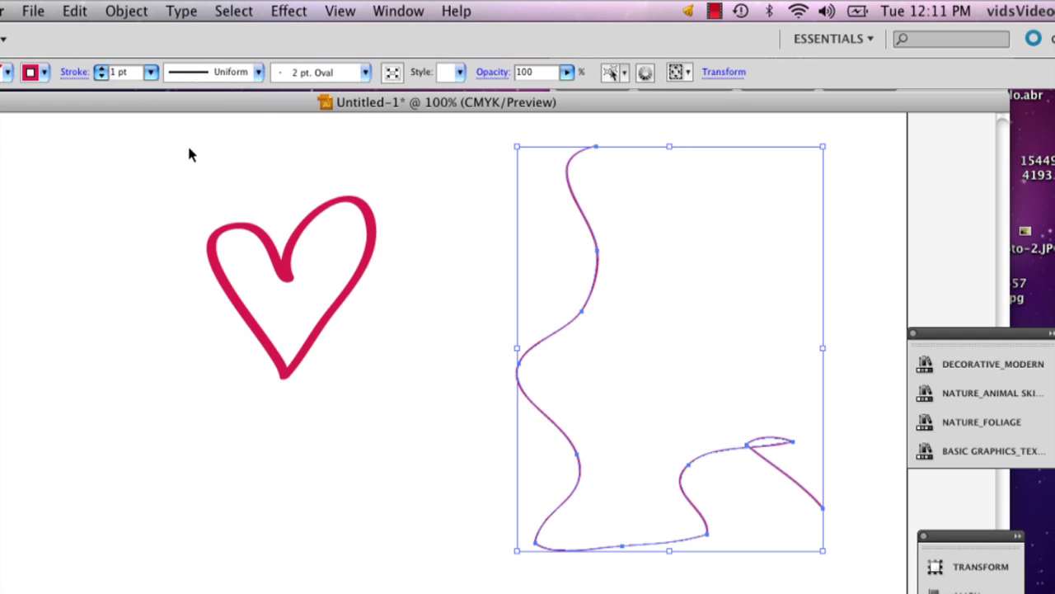
click(288, 132)
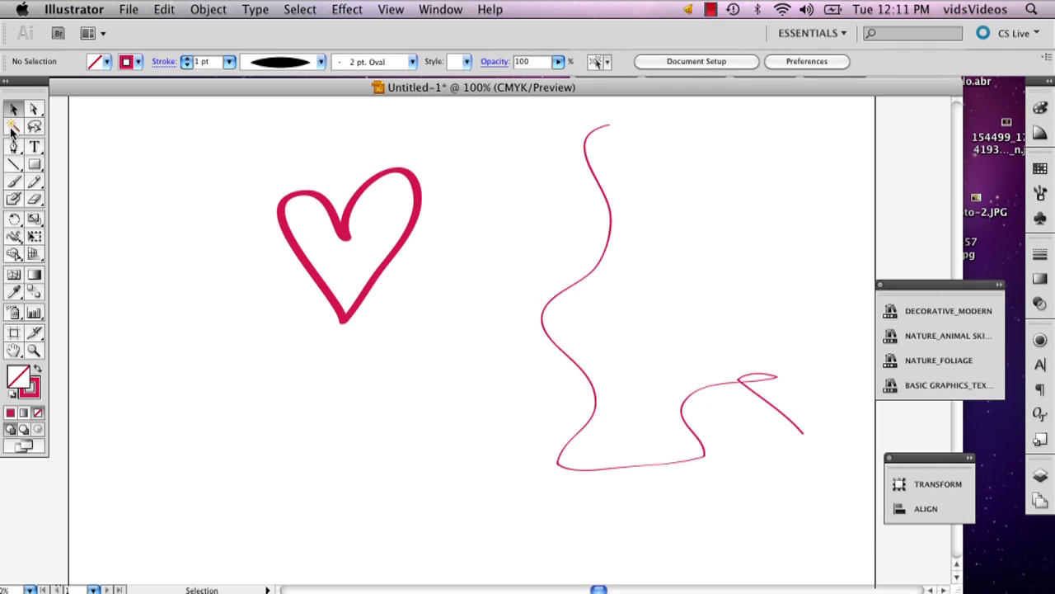
drag(567, 179, 665, 216)
click(589, 192)
click(610, 211)
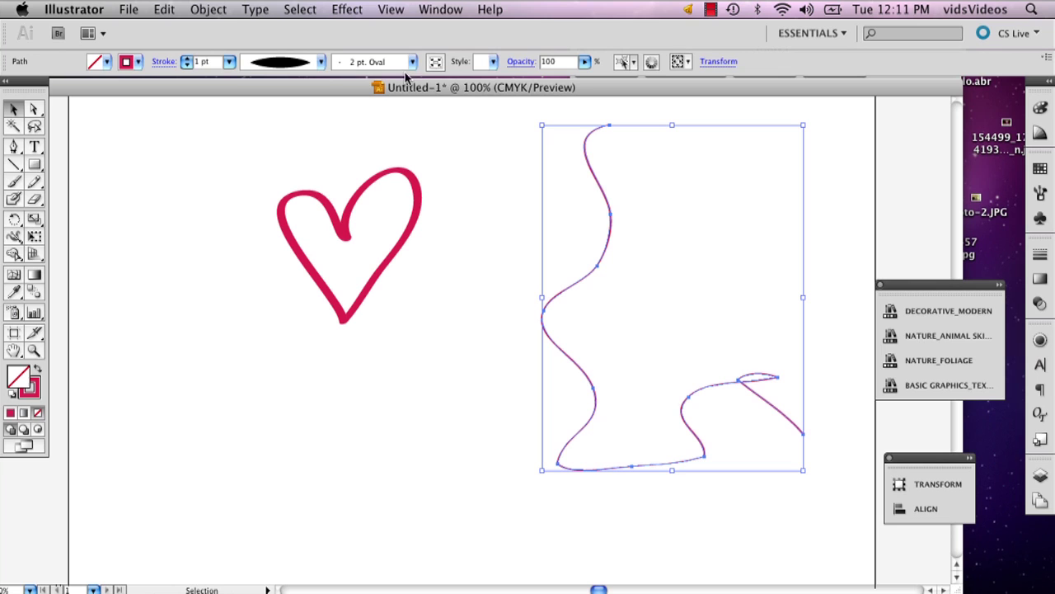
Open the Artistic > Artistic_Ink library from the brush list's Brush Libraries menu.
click(322, 62)
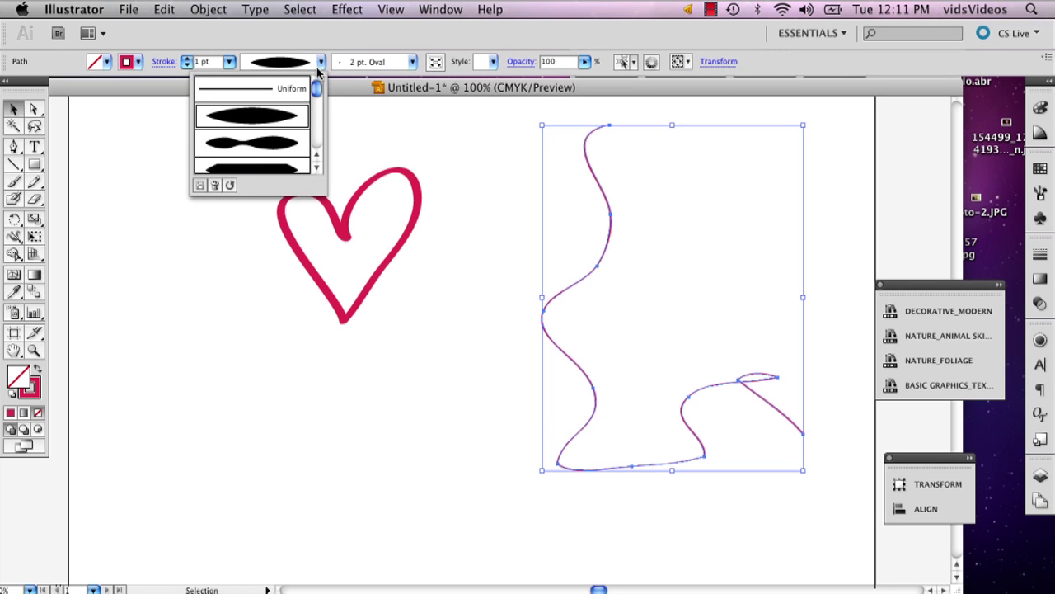
click(412, 62)
click(411, 61)
click(412, 61)
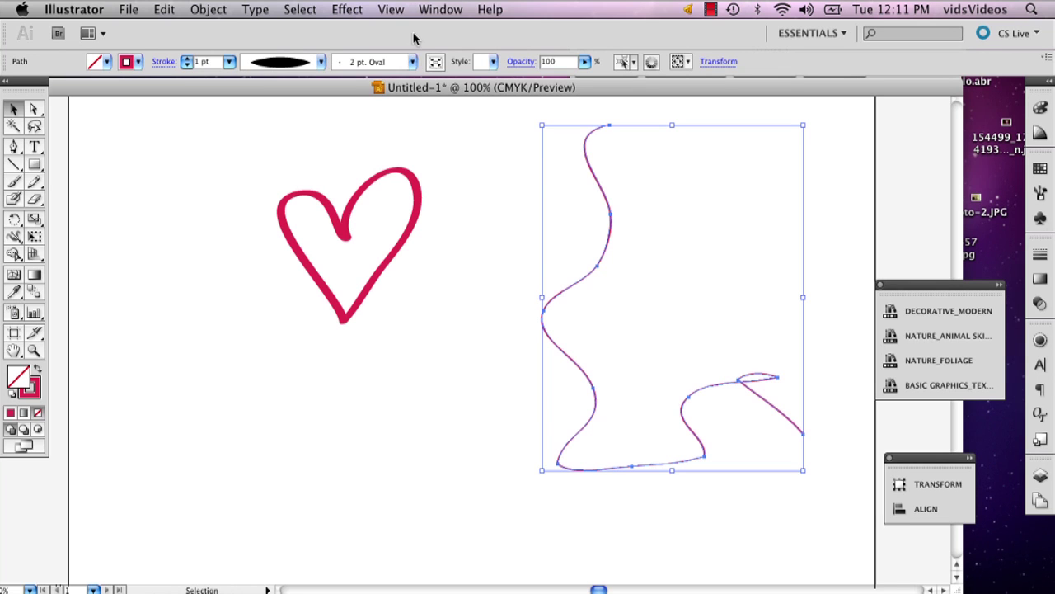
click(412, 62)
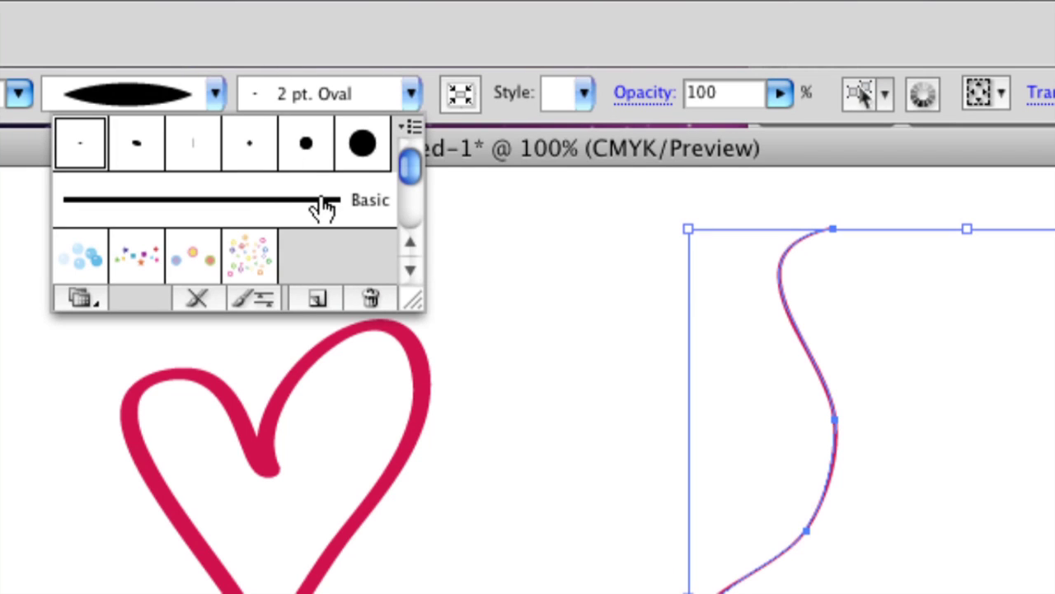
click(71, 294)
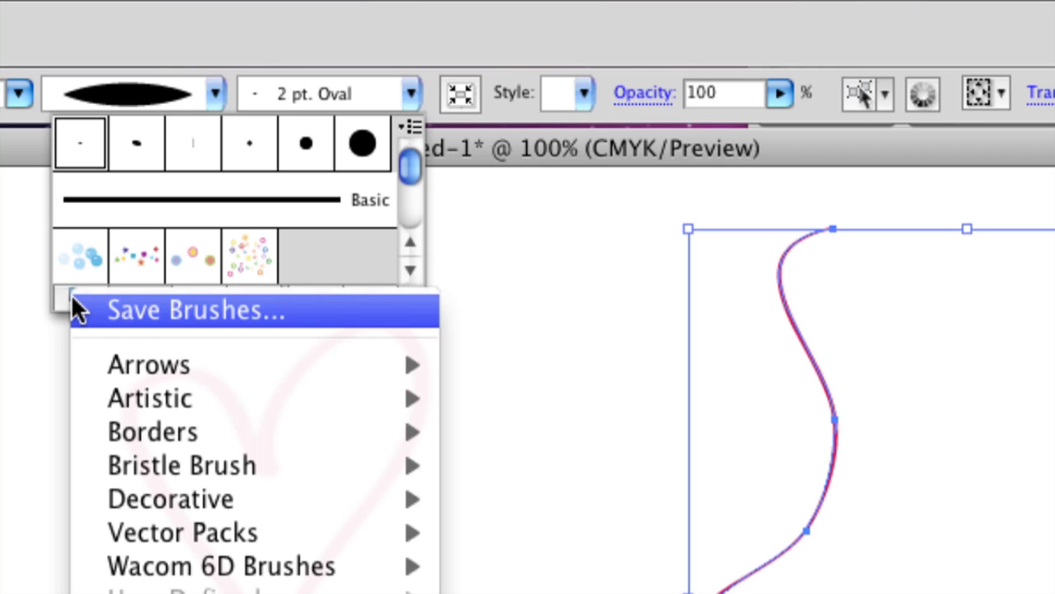
mouse_move(181, 400)
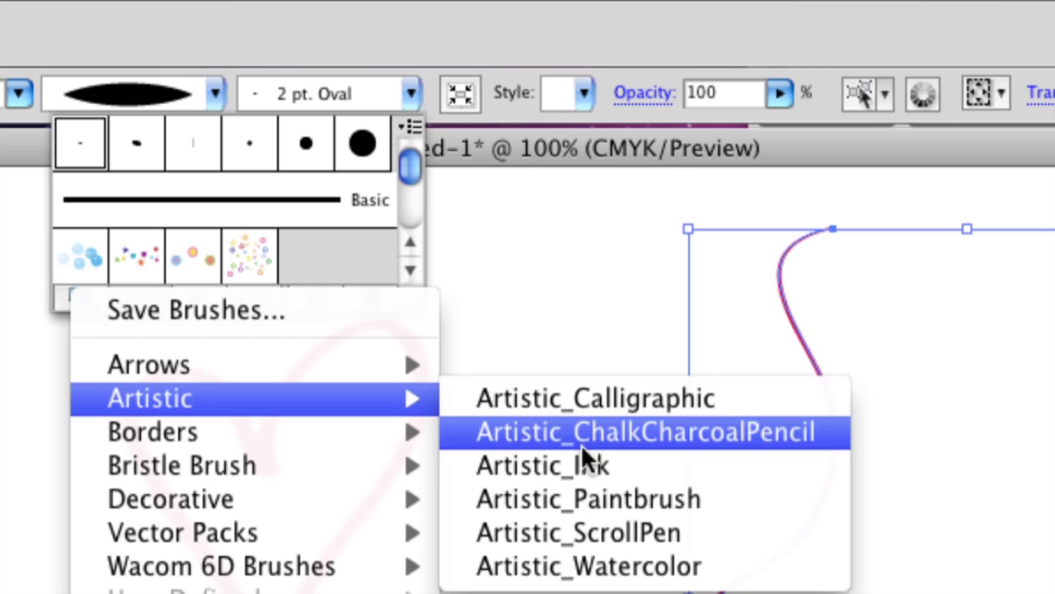
click(606, 468)
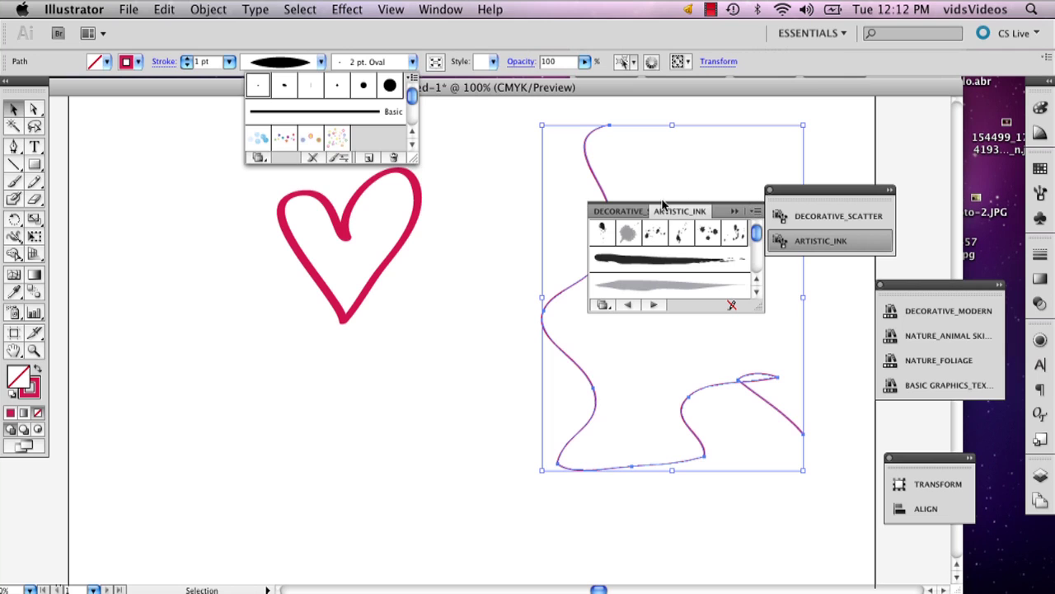
Detach the Artistic_Ink panel and try thick and grey ink brushes on the wavy line.
mouse_move(668, 211)
mouse_down()
mouse_move(271, 201)
mouse_move(302, 193)
mouse_up()
click(837, 216)
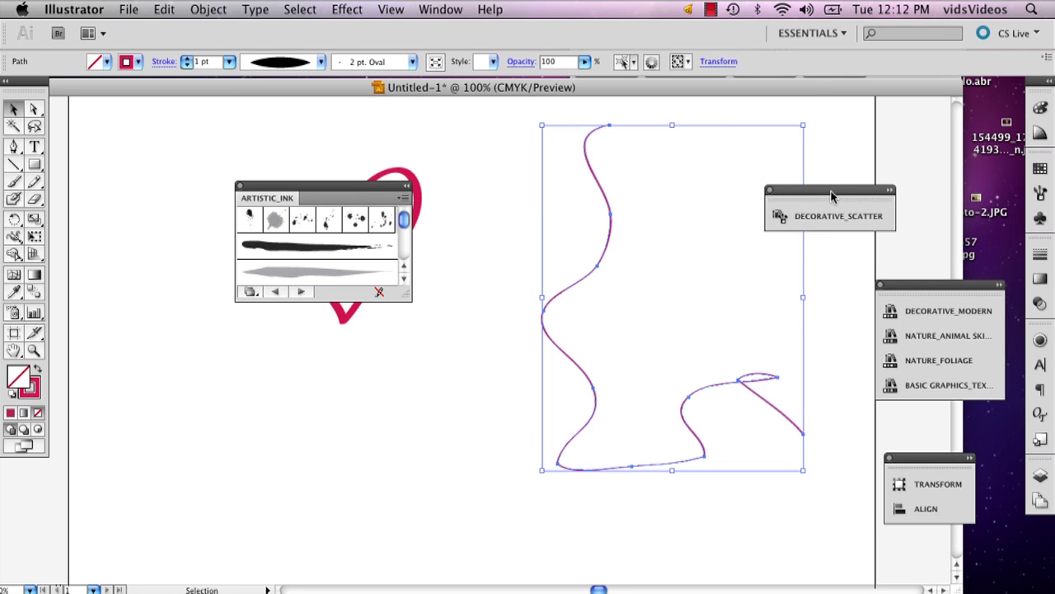
click(357, 245)
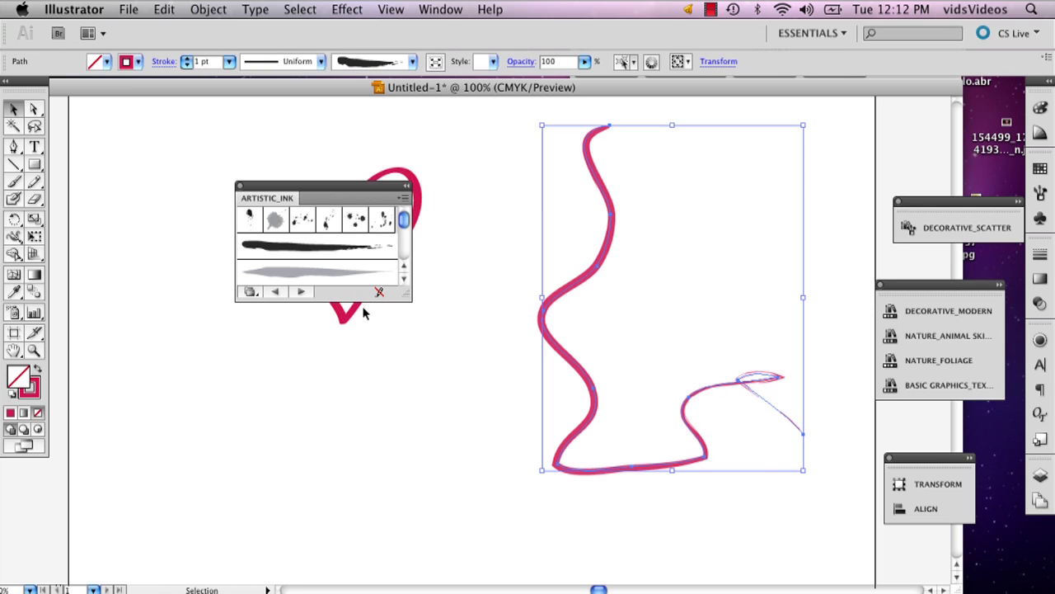
click(360, 273)
Try streaky, sketchy, dotted and dark Artistic_Ink brushes on the wavy line.
click(474, 246)
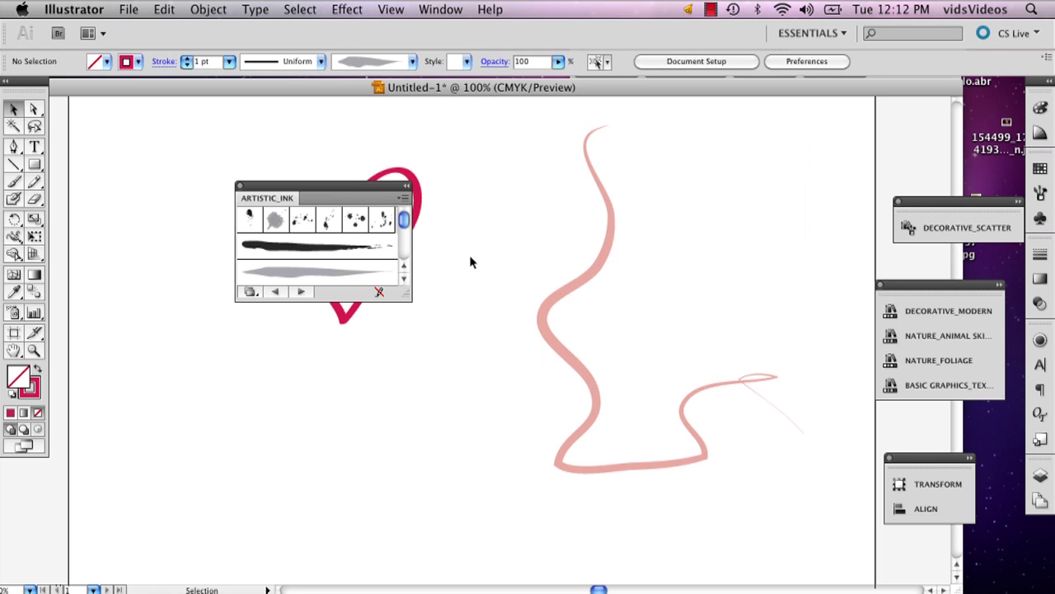
click(545, 300)
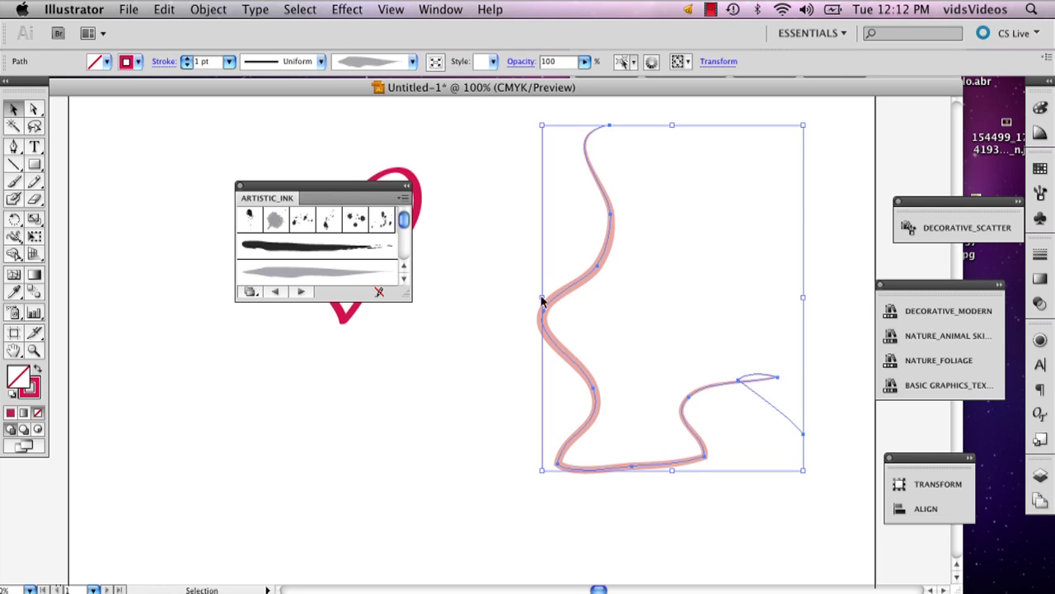
click(403, 280)
click(403, 281)
click(357, 273)
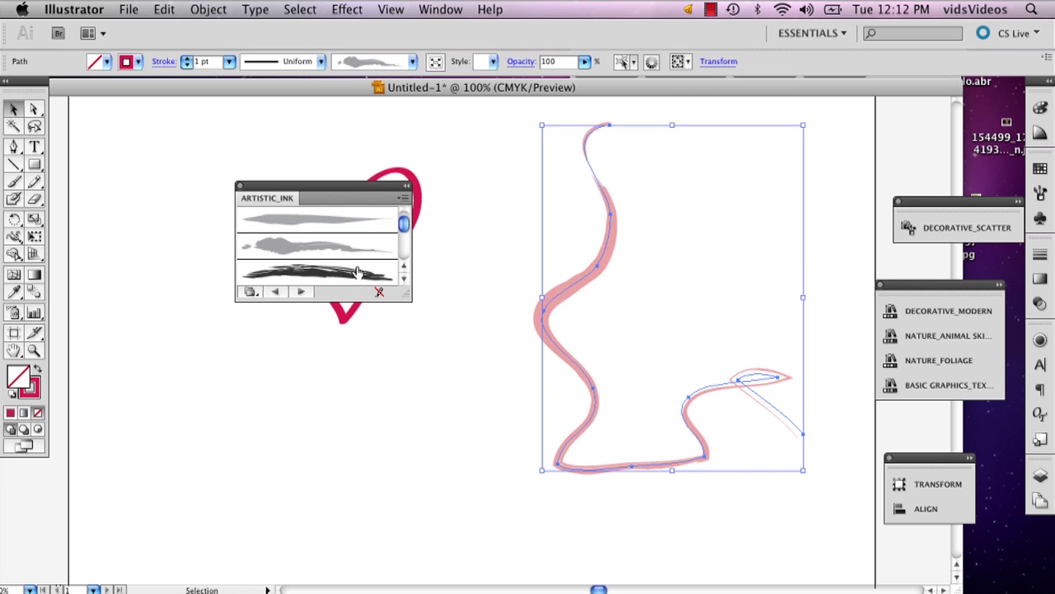
click(403, 279)
click(357, 273)
click(404, 280)
click(404, 279)
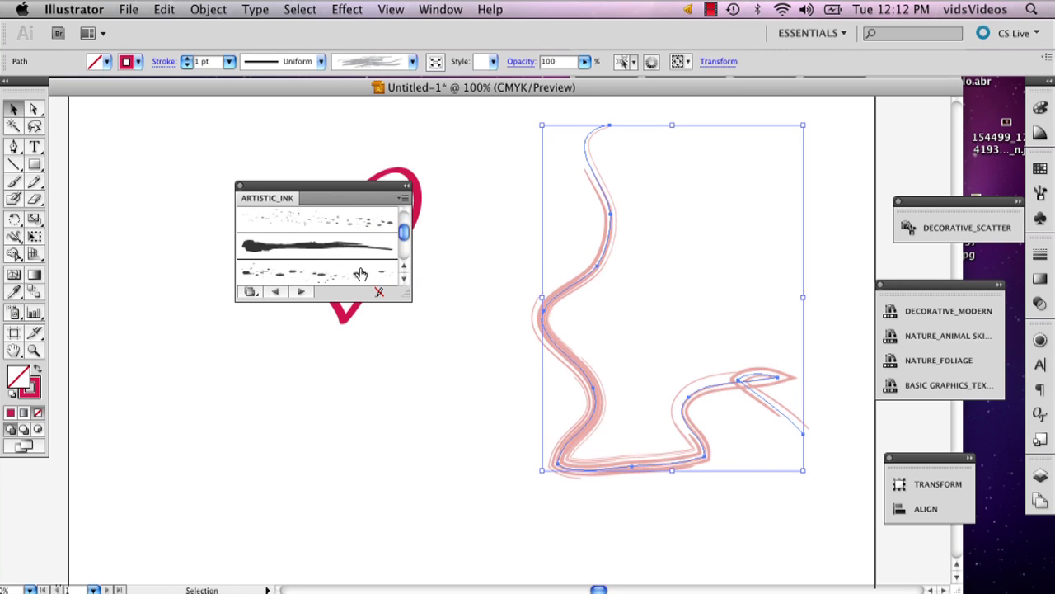
click(361, 273)
click(347, 247)
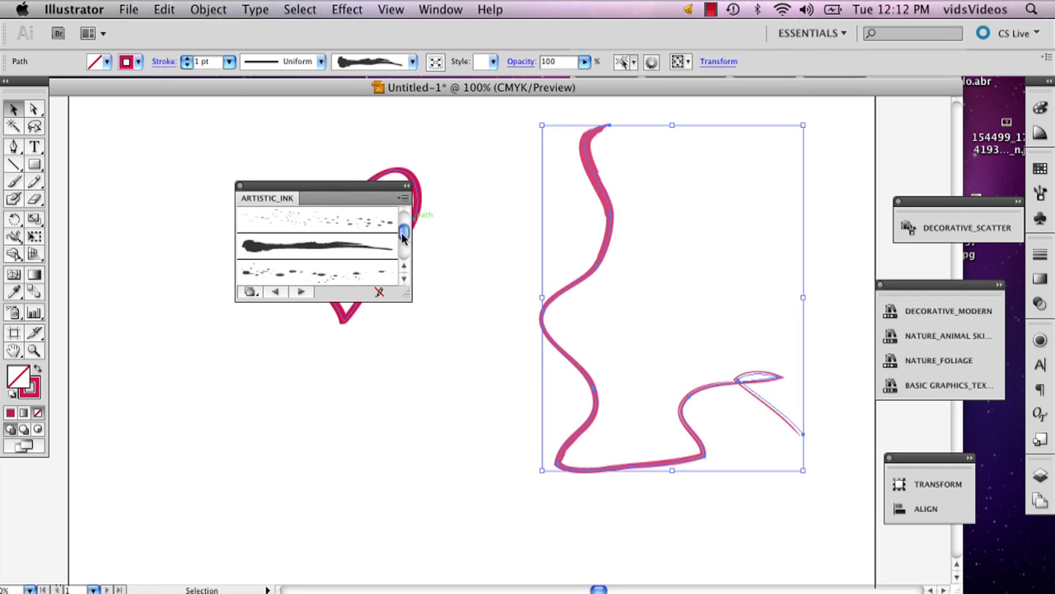
Settle the wavy line on a thinner pointed solid ink brush and deselect to check it.
drag(403, 236, 401, 244)
click(347, 245)
click(345, 273)
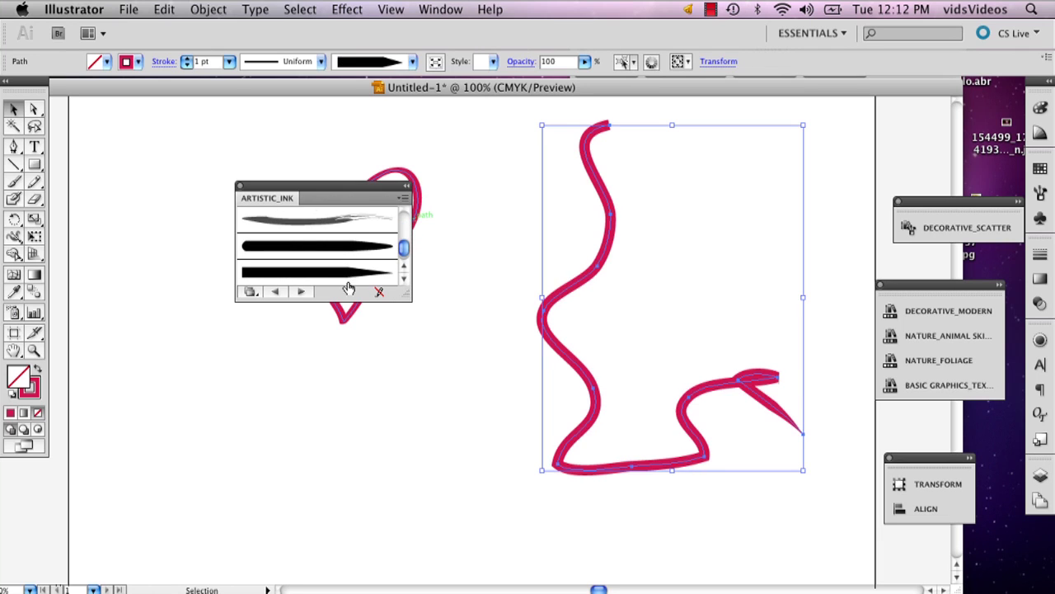
drag(403, 247, 405, 252)
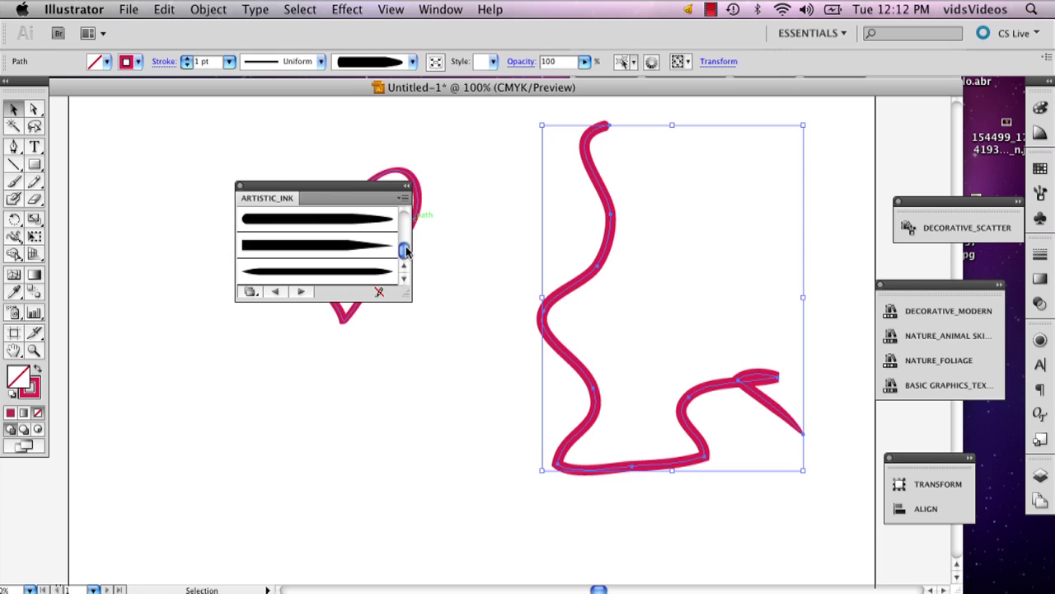
click(360, 274)
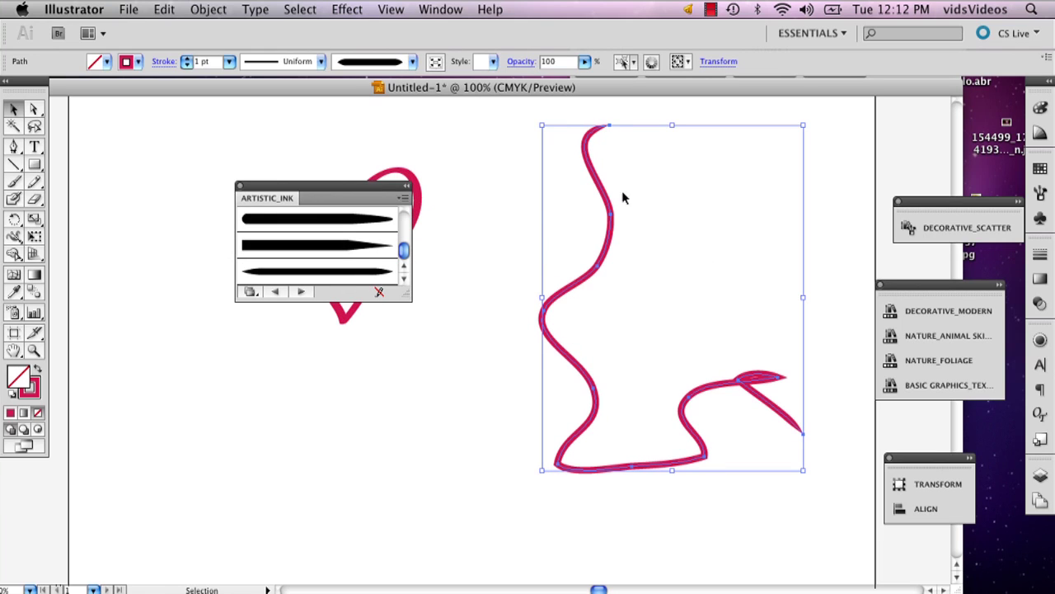
click(531, 199)
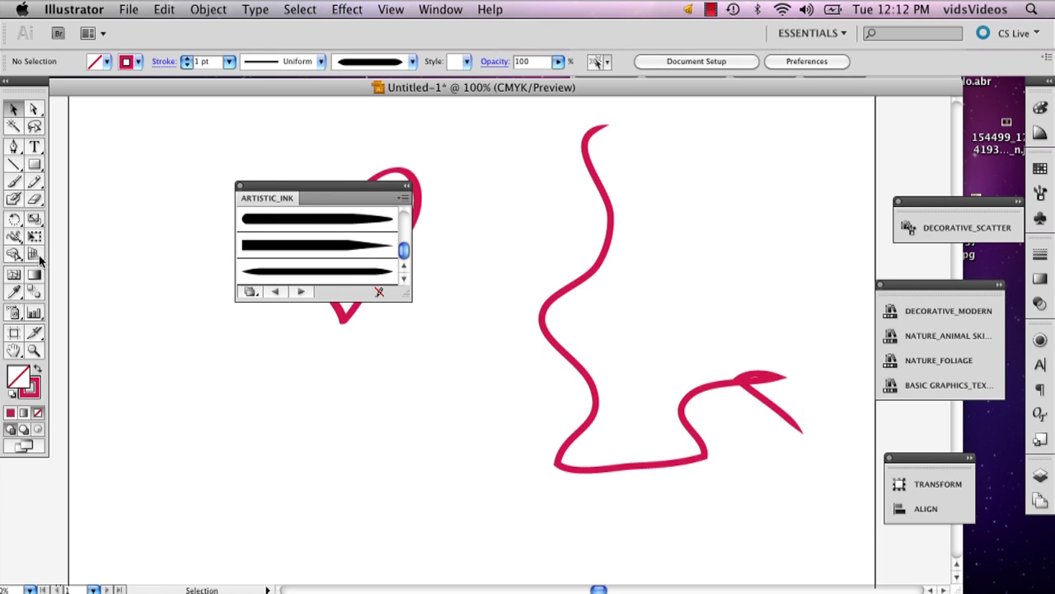
Paint two looped pink strokes, one below the heart and one between it and the wavy line.
key(b)
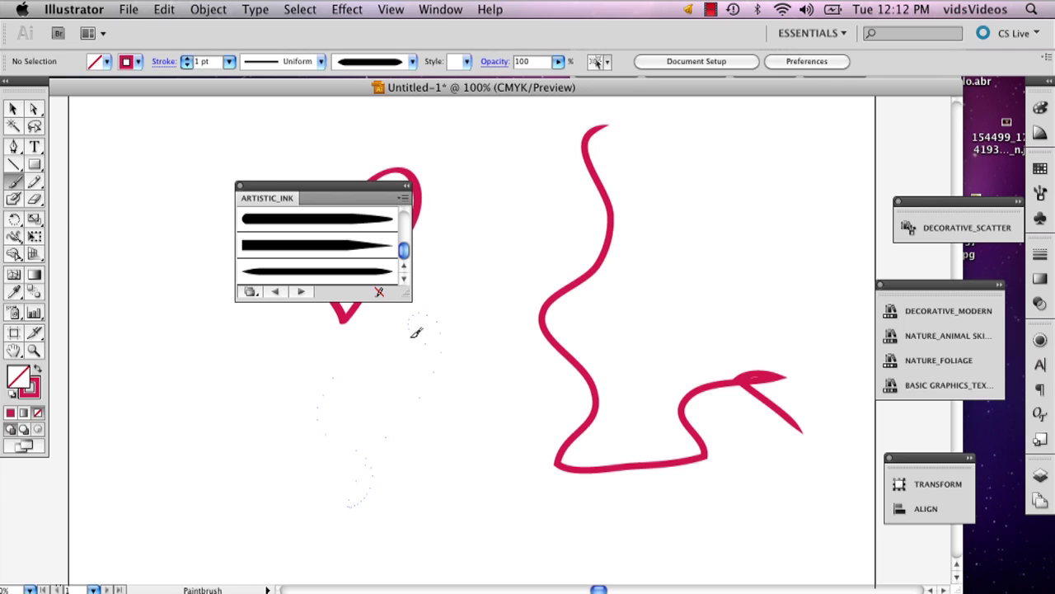
drag(417, 332, 506, 339)
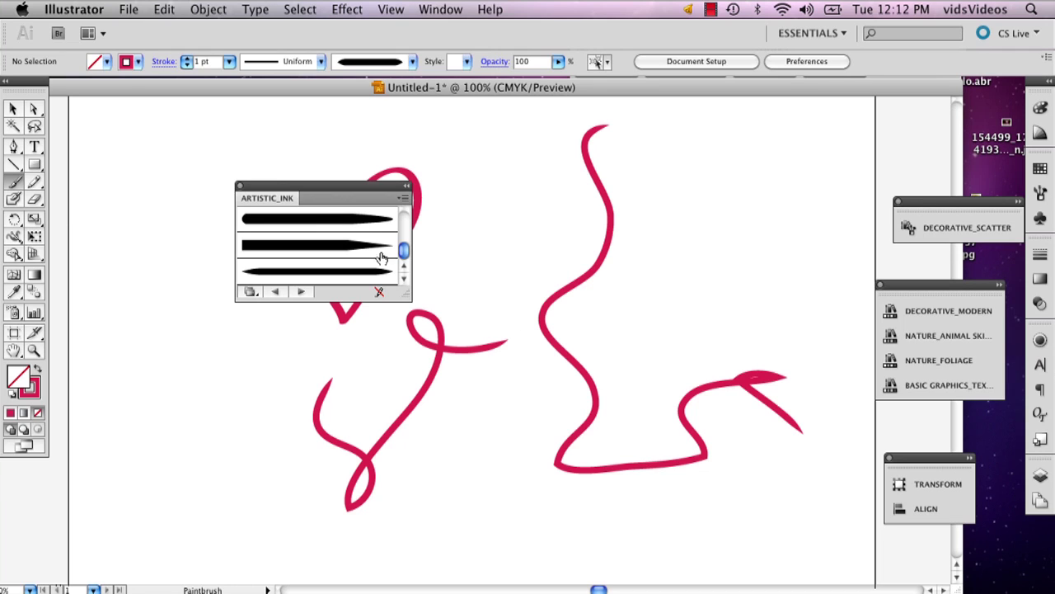
drag(501, 198, 559, 175)
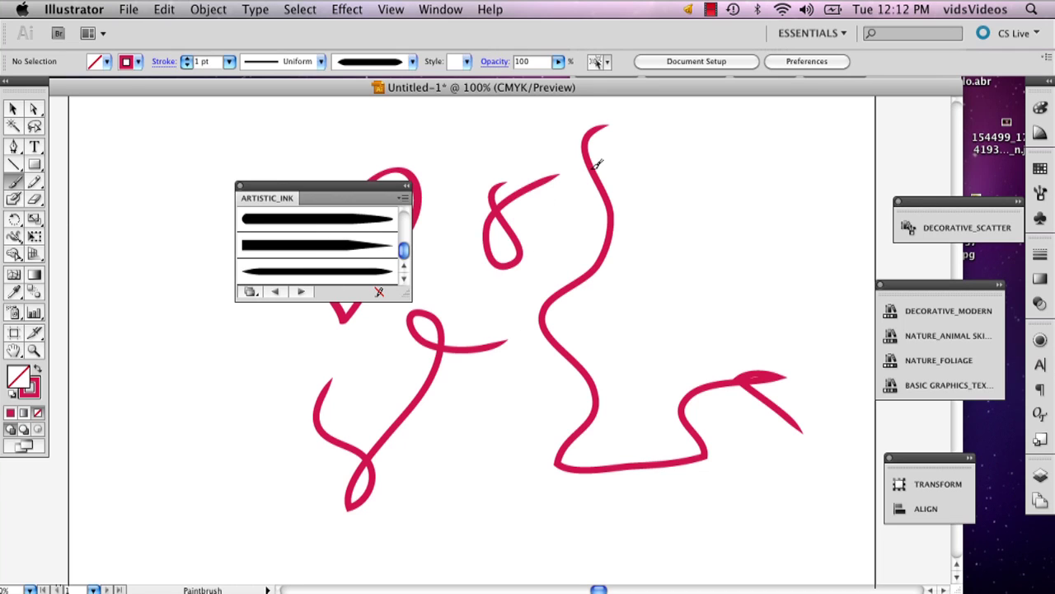
Check the brush list without changes and collapse the Artistic_Ink panel.
click(414, 62)
click(422, 61)
click(405, 186)
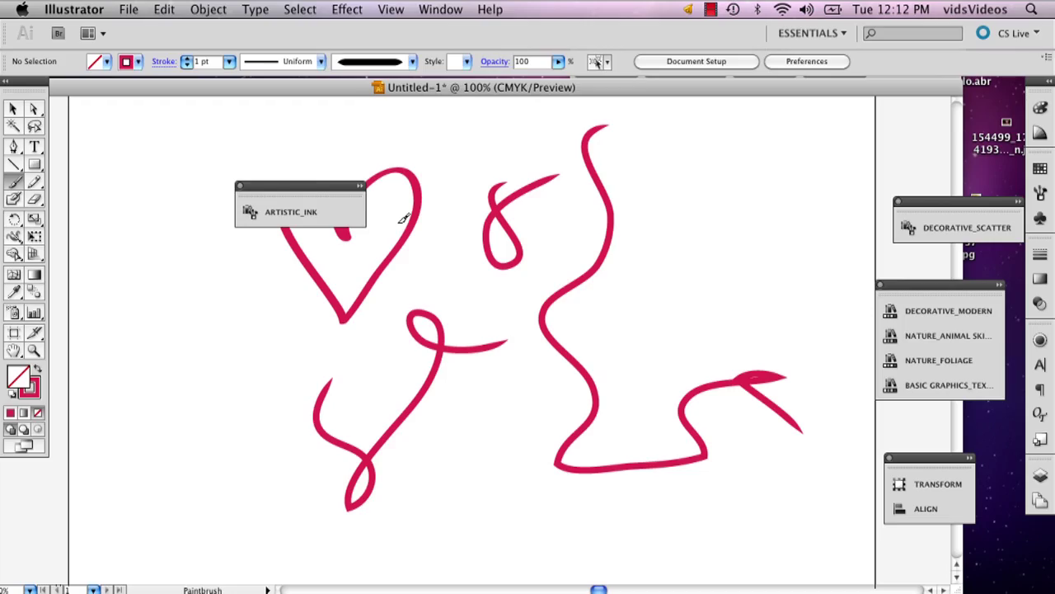